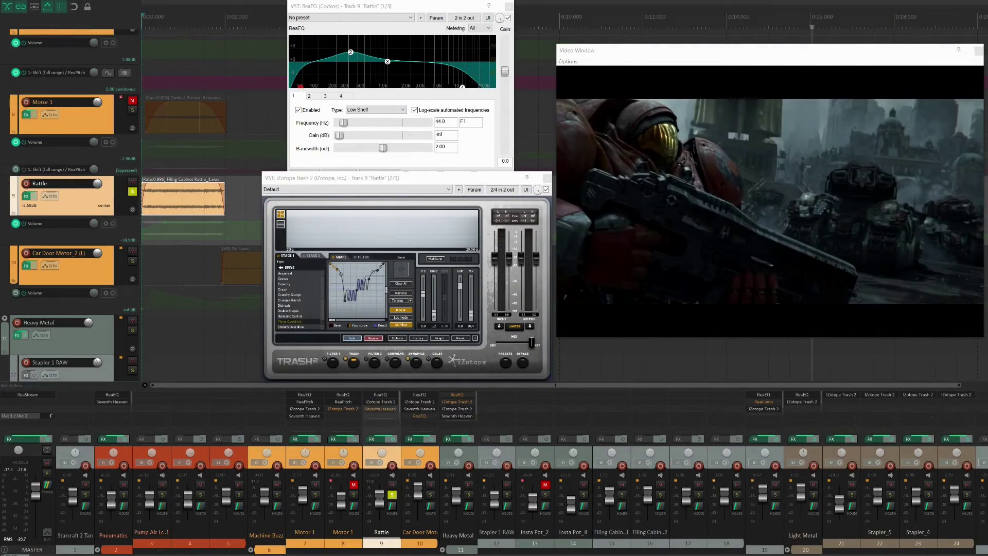
Step: Play the project to hear the Rattle track's ReaEQ and Trash 2 effects
key("space")
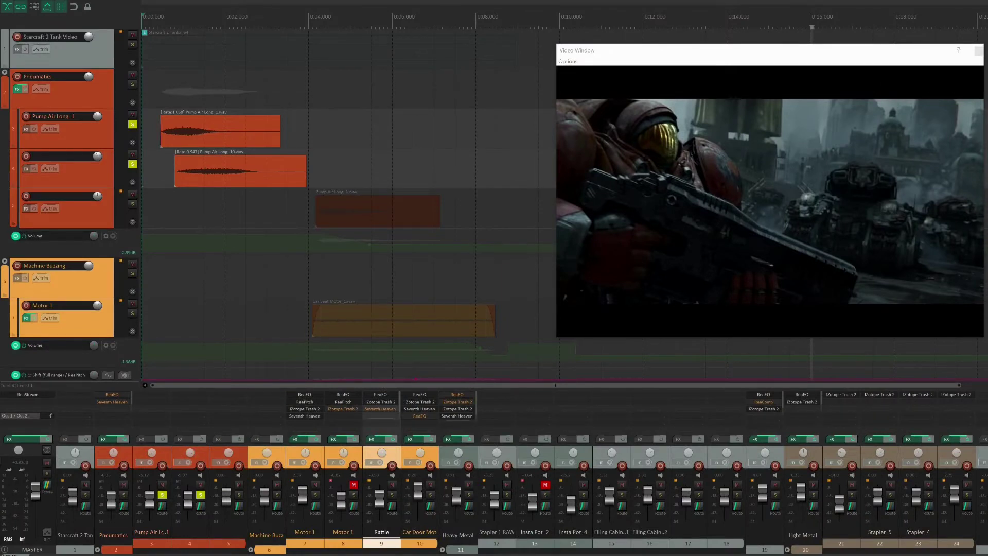
Step: Audition the pump air layers, re-enable the Pneumatics Seventh Heaven reverb, and play it back
key("space")
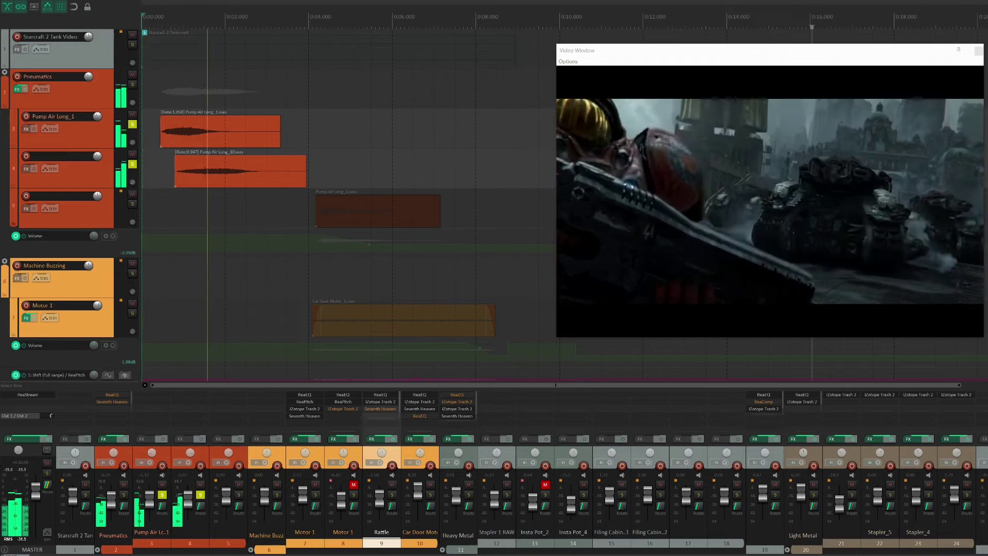
key("space")
left_click(123, 402)
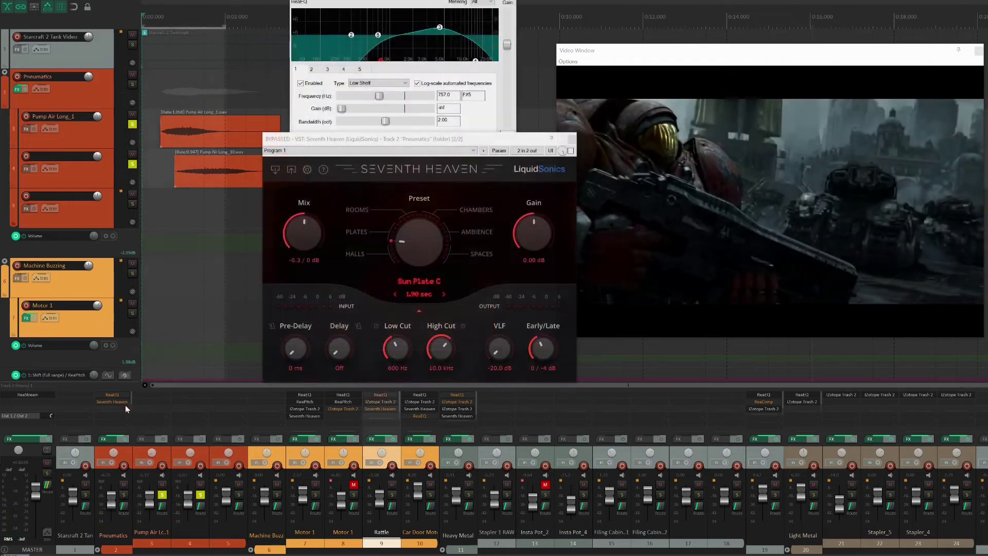
left_click(119, 402, "shift")
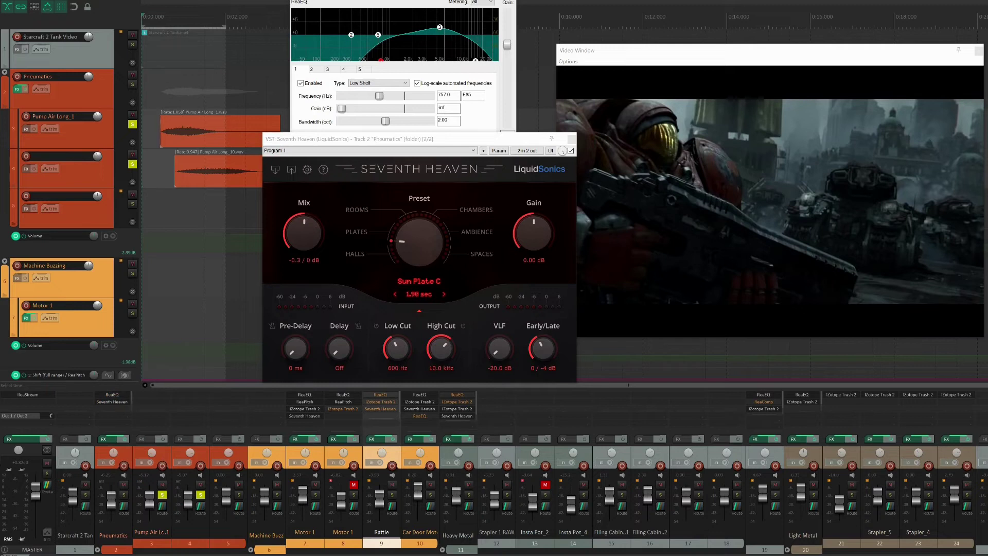
key("space")
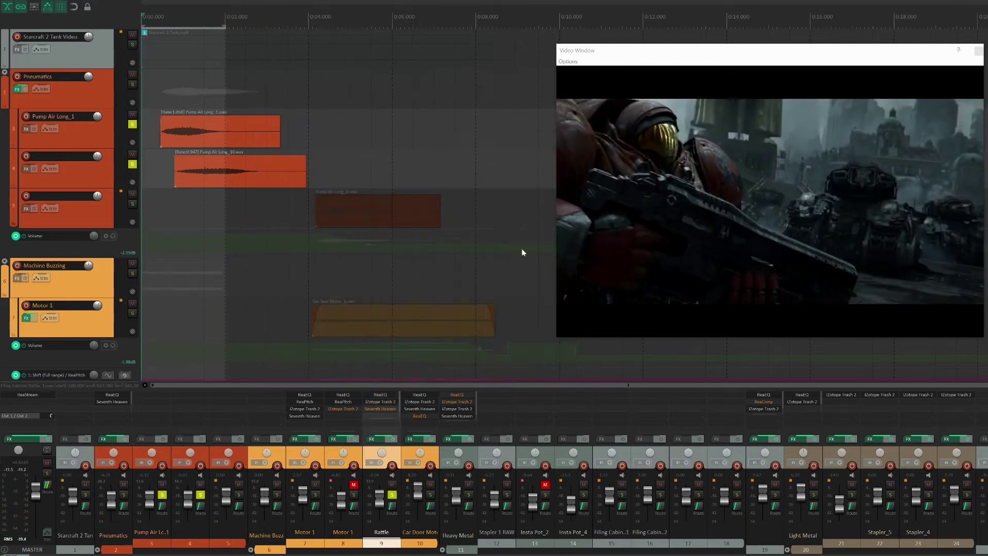
Step: Scroll down the track list toward the Car Door Motor_2 track
scroll(339, 206, "down", 5)
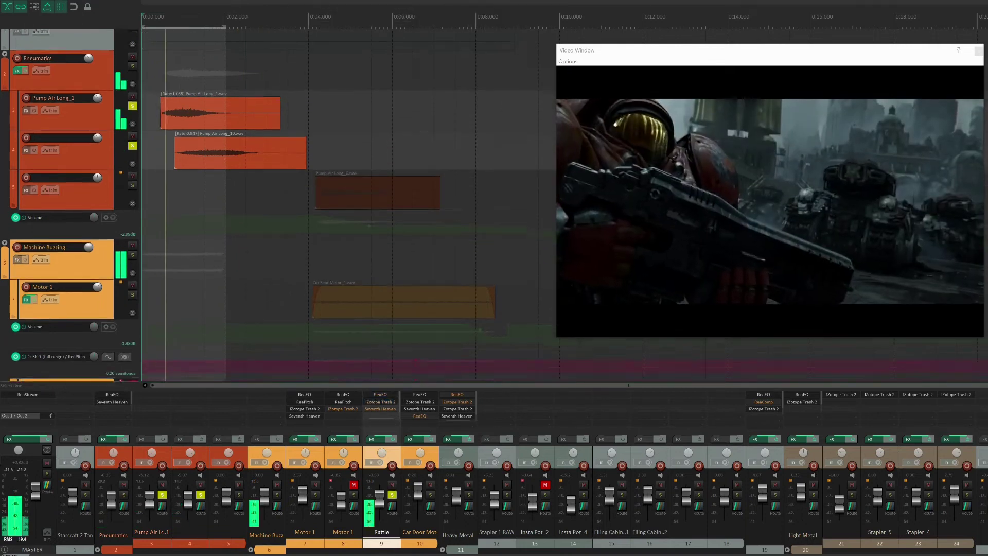
scroll(340, 206, "down", 1)
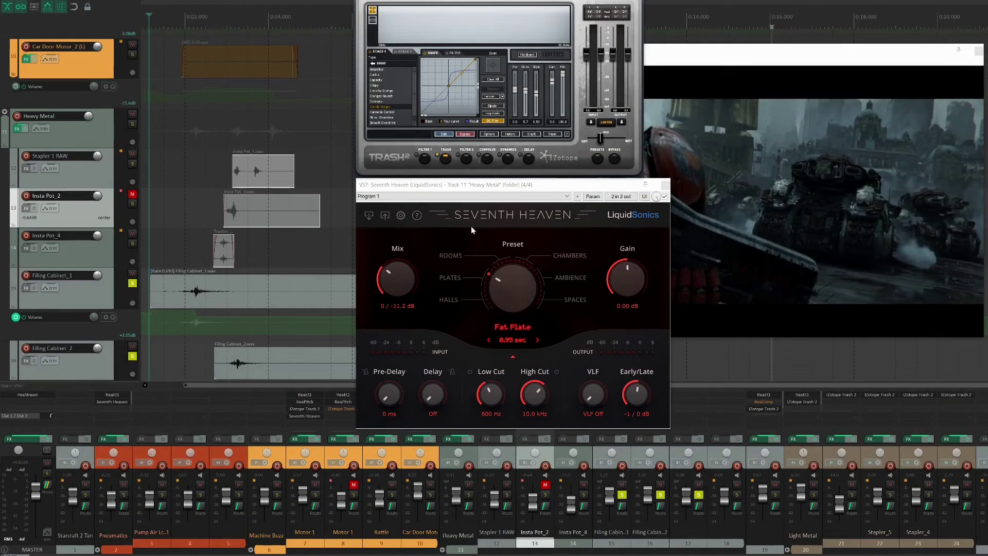
Step: Play the Heavy Metal layers, reopen its Trash 2 and Seventh Heaven windows, then close both
scroll(247, 206, "down", 5)
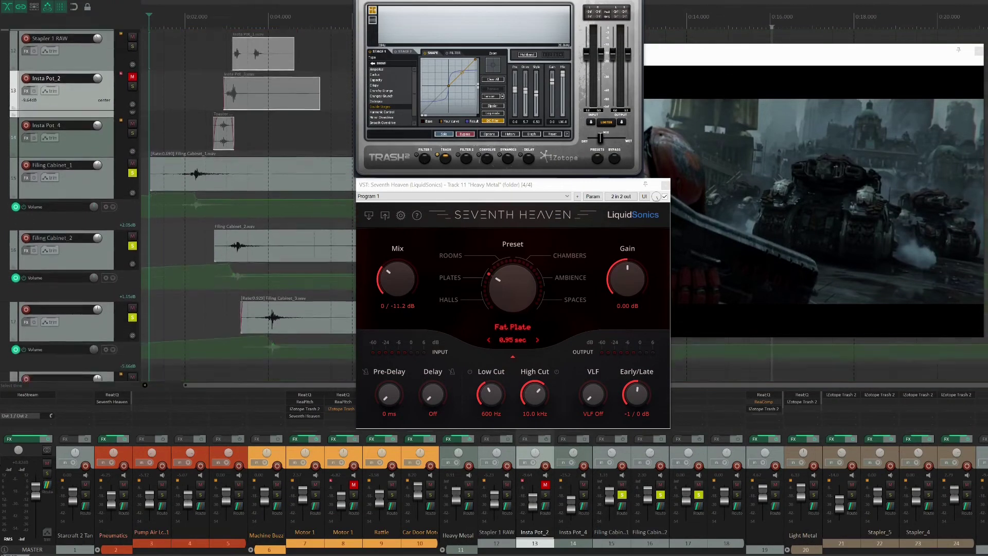
key("space")
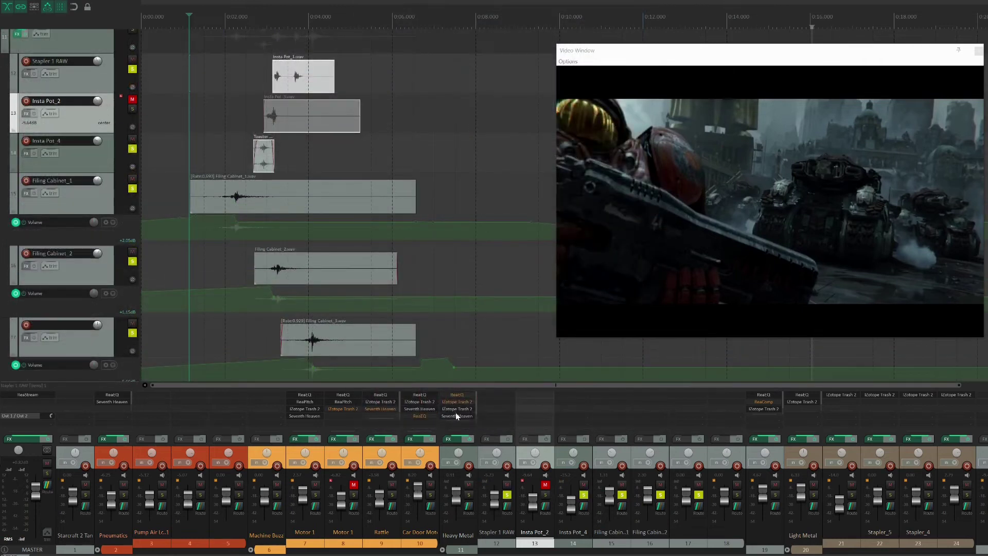
left_click(456, 410)
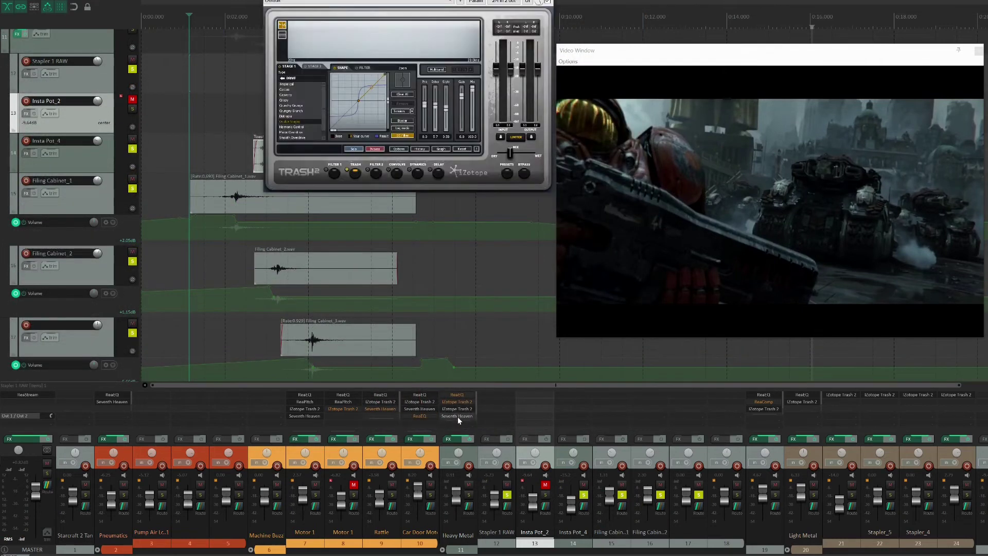
left_click(458, 416)
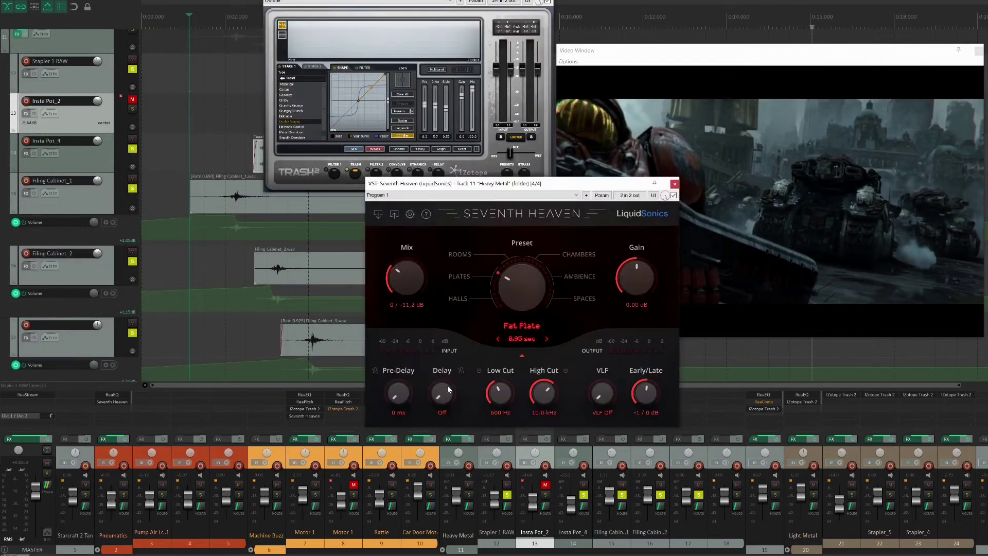
left_click(675, 185)
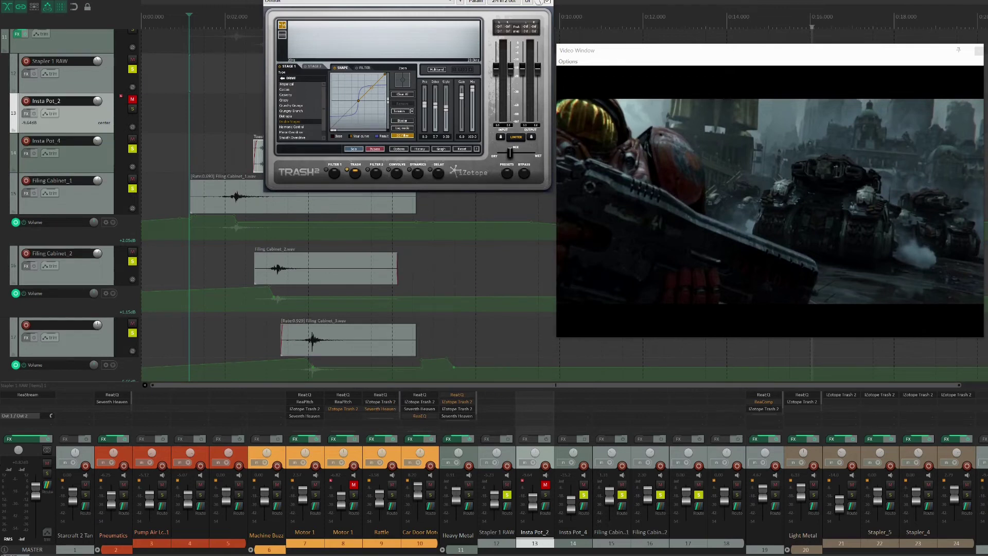
left_click(547, 2)
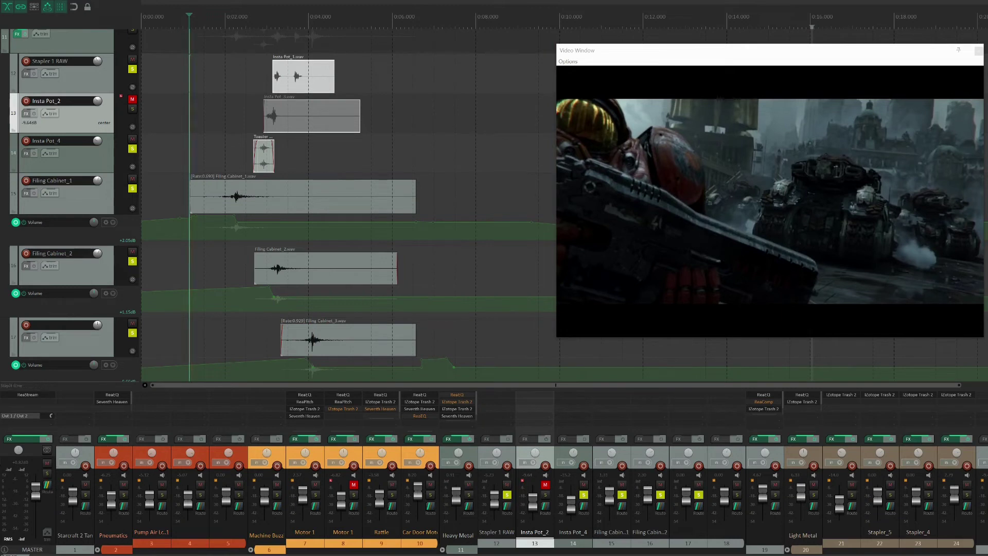
Step: Play and stop the project from the current position
key("space")
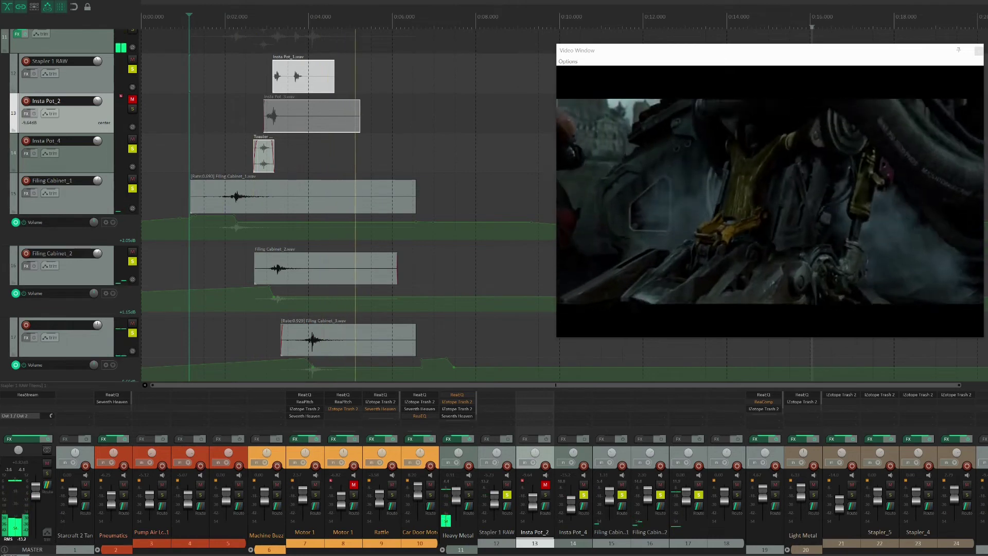
key("space")
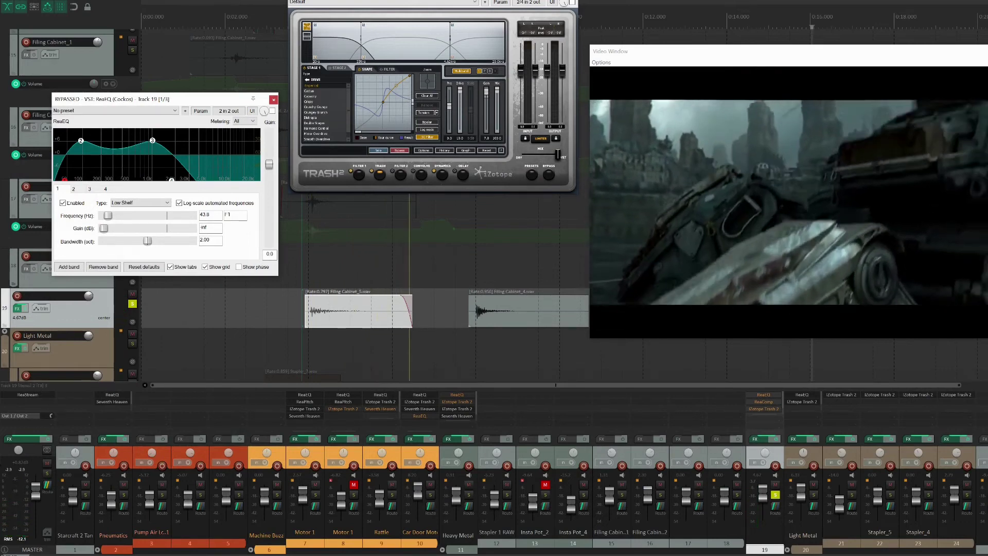
Step: Remove the bypass on track 19's ReaEQ
left_click(765, 401, "shift")
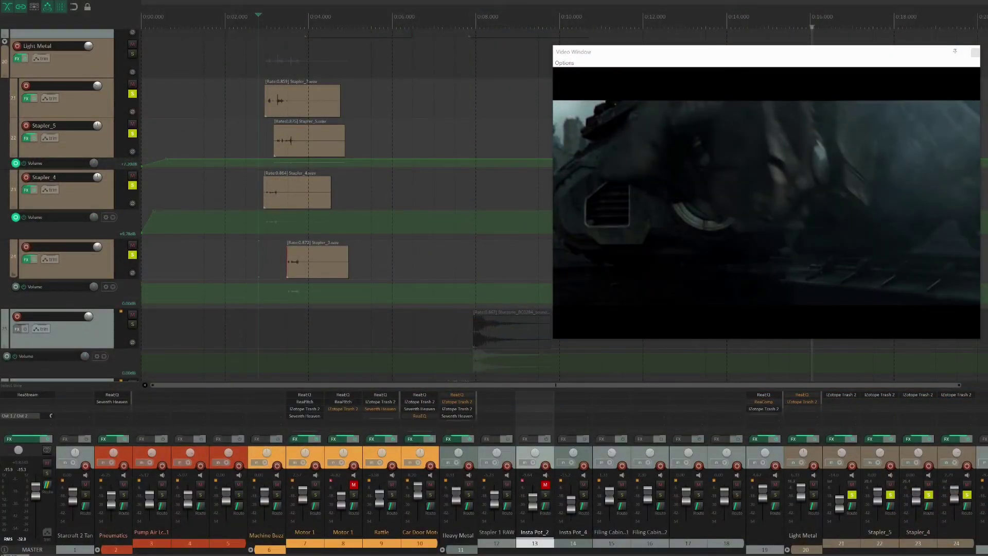
Step: Play the stapler tracks and open Light Metal's ReaEQ and Trash 2, stacking the EQ above Trash 2
key("space")
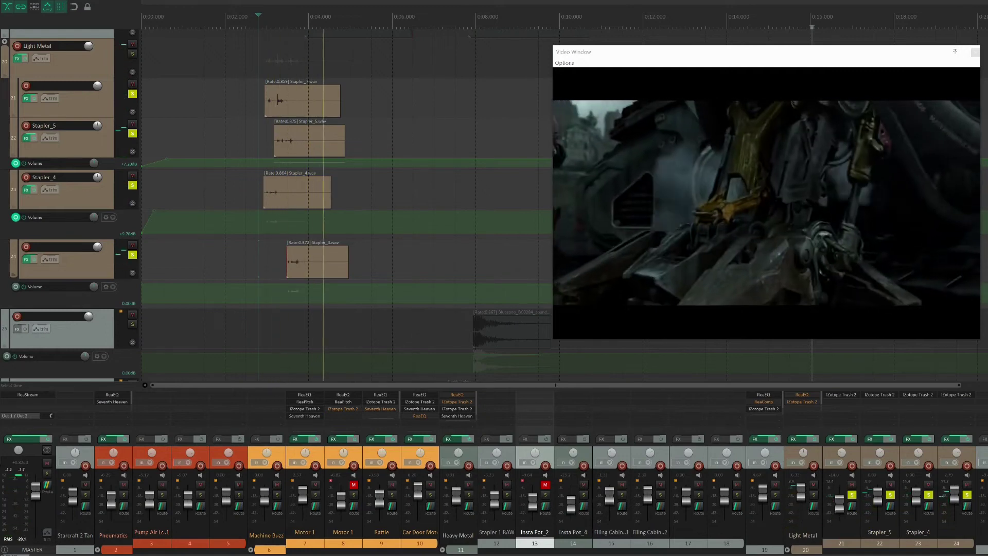
left_click(801, 395)
left_click(804, 403)
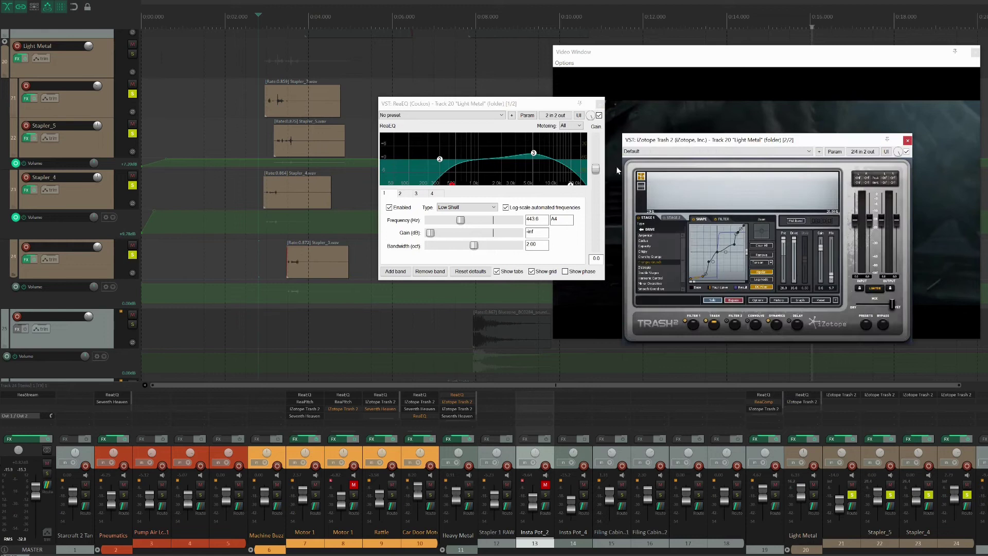
left_click_drag(484, 108, 454, 0)
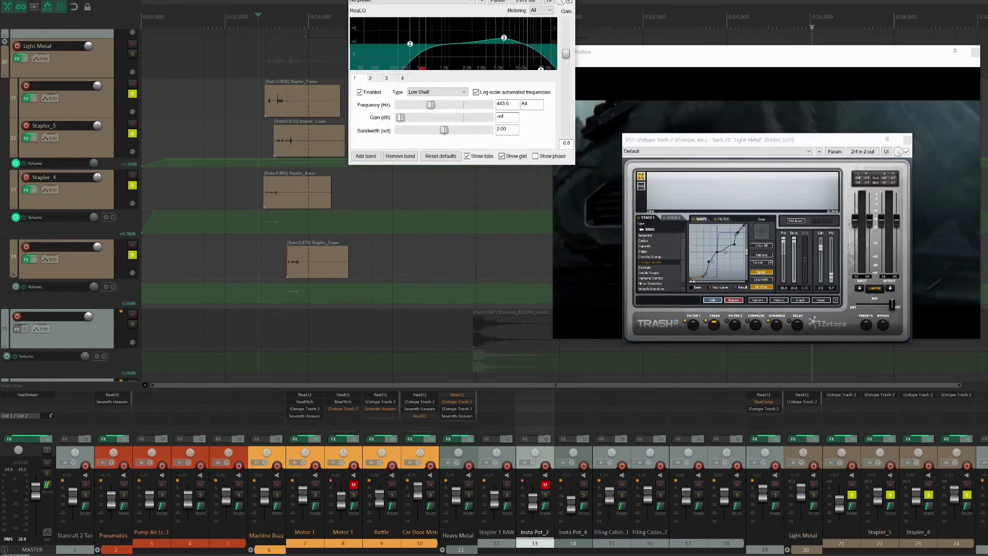
left_click_drag(674, 134, 408, 181)
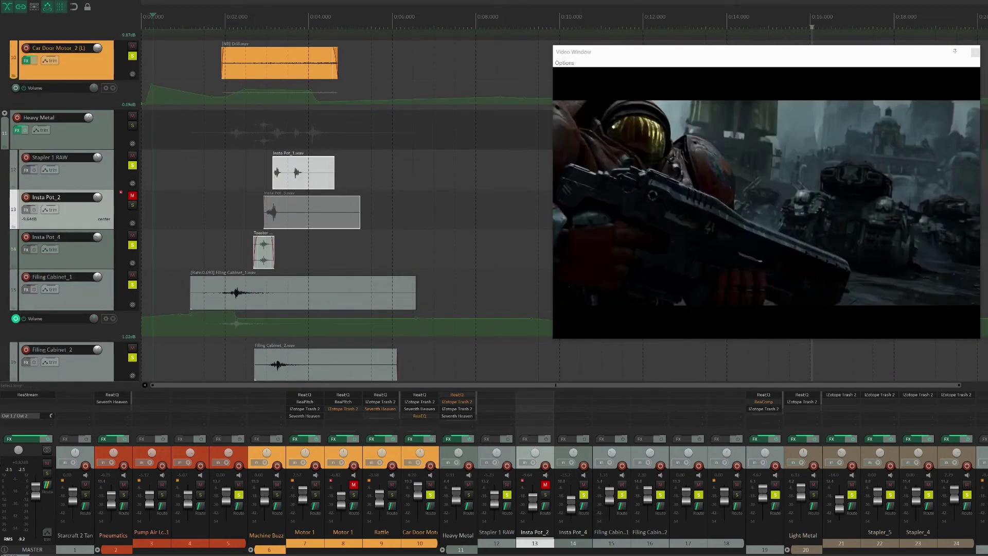
Step: Scroll the arrange view and play the Insta Pot section with the video
scroll(278, 206, "down", 2)
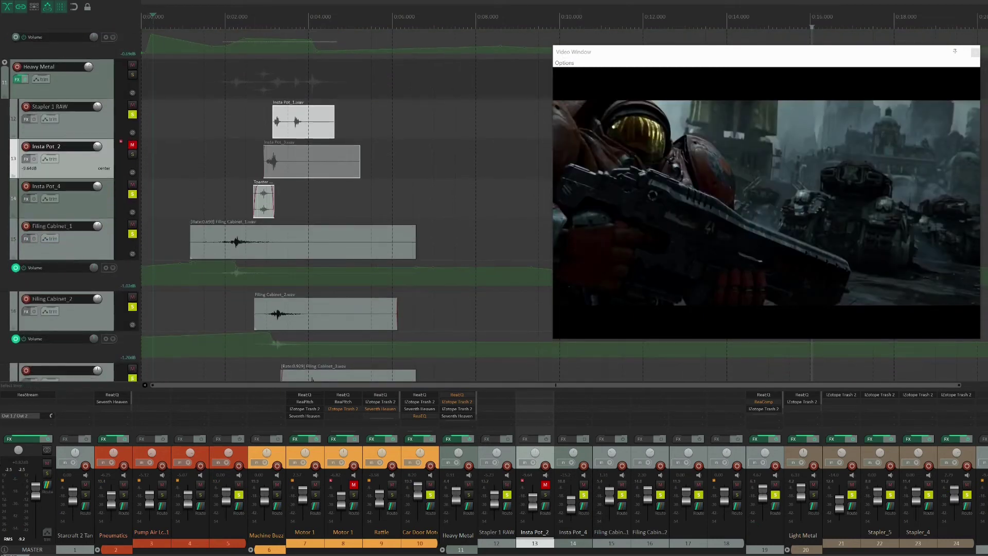
key("space")
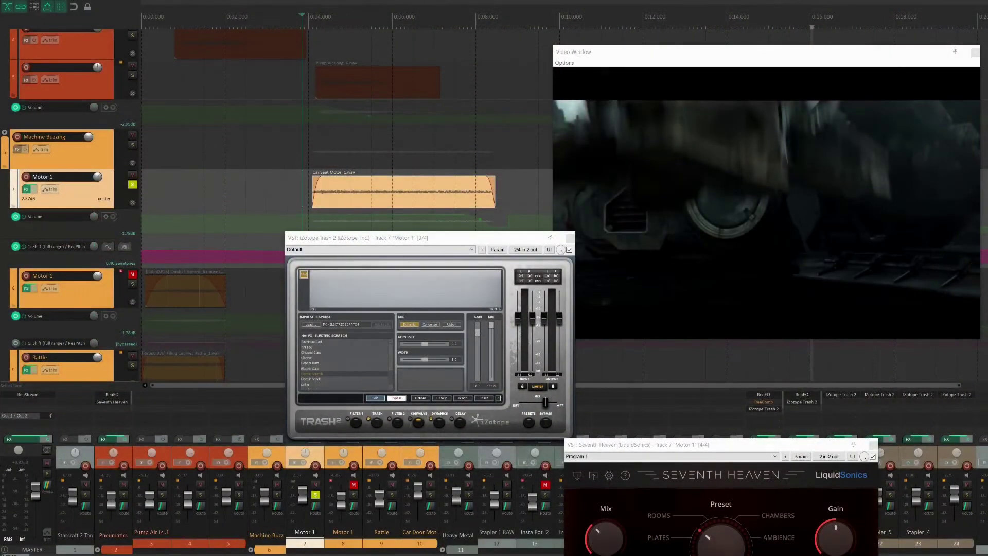
Step: Play Motor 1, close its effect windows, and open ReaPitch to hear the pitch-shift automation
key("space")
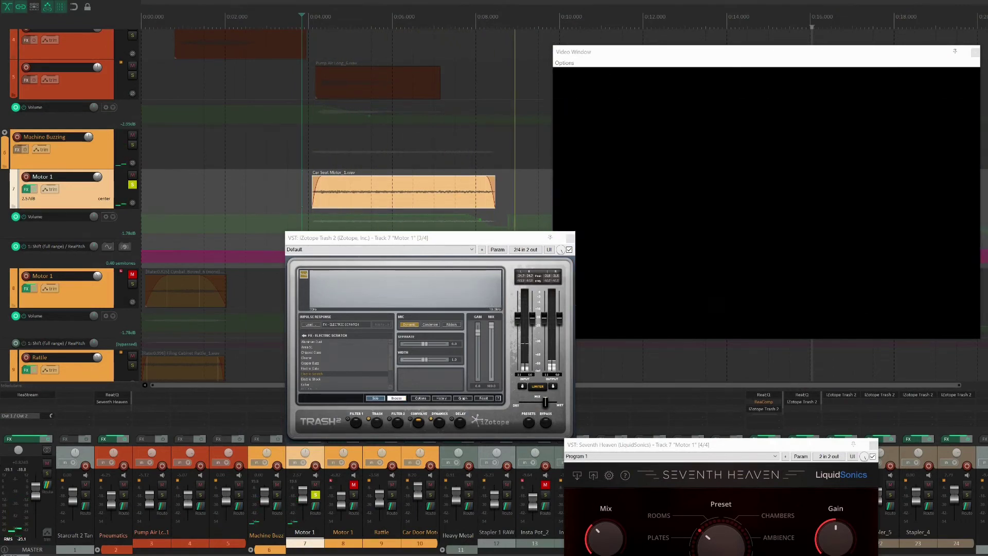
key("Escape")
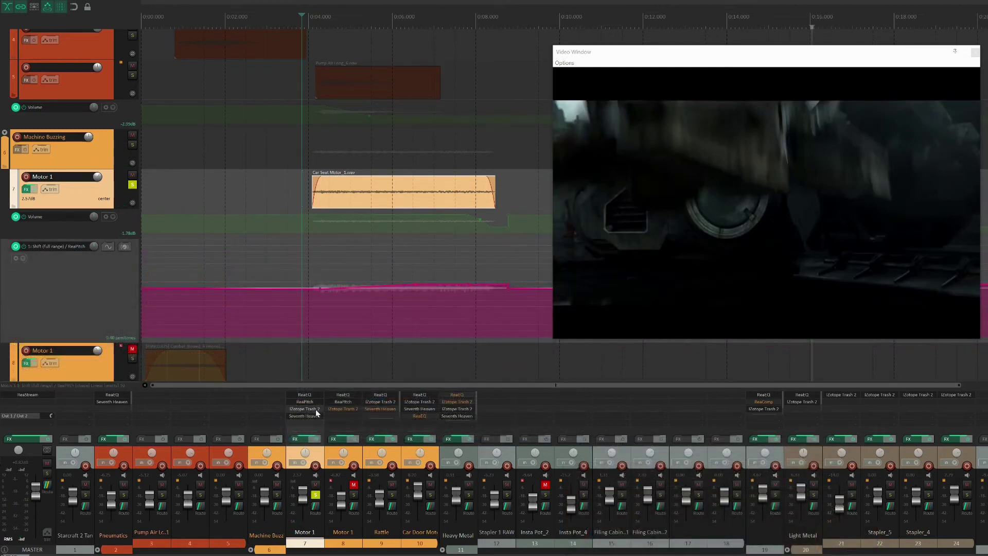
left_click(303, 402)
left_click_drag(349, 74, 147, 27)
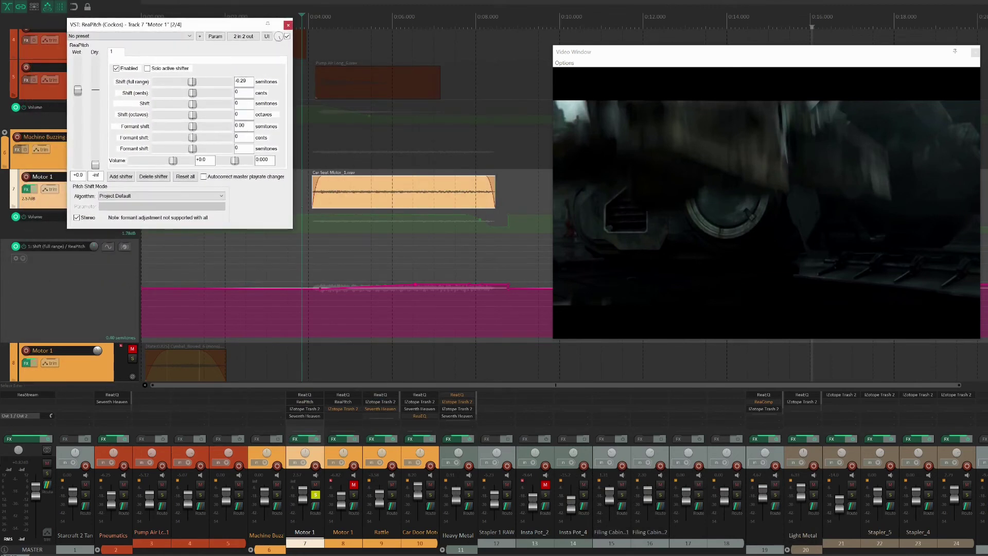
key("space")
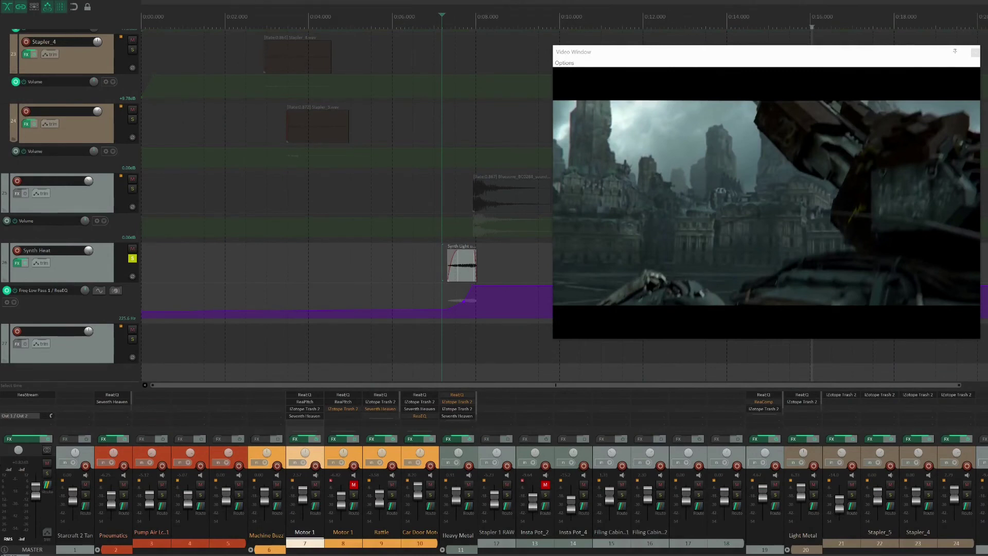
Step: Play Synth Heat with its 225.6 Hz ReaEQ low-pass sweep shown beside the tracks, then close it
key("space")
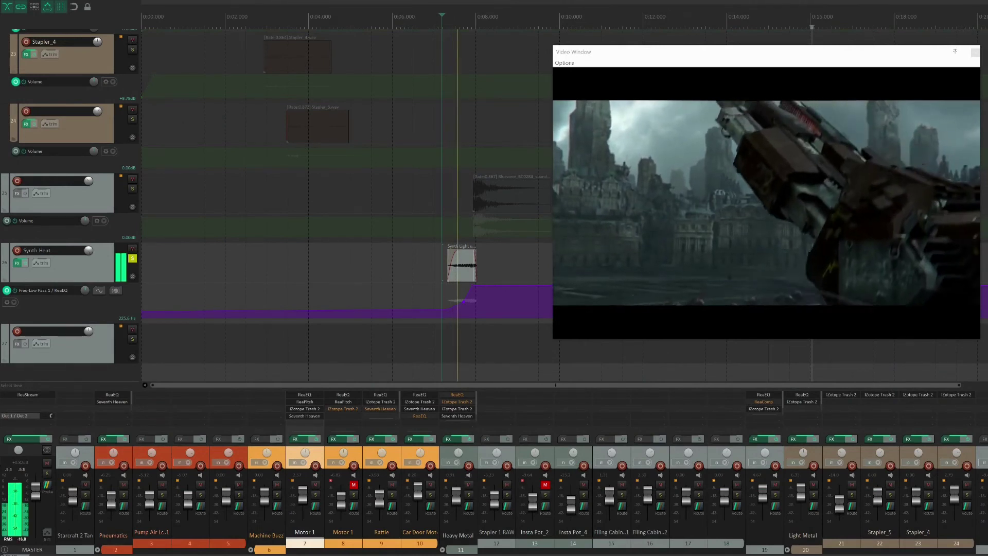
key("space")
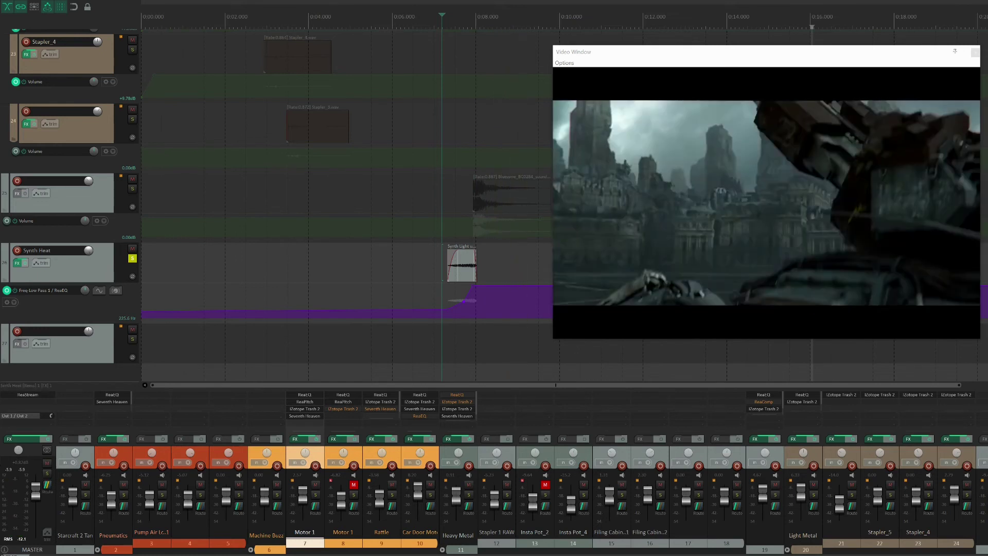
key("shift+f")
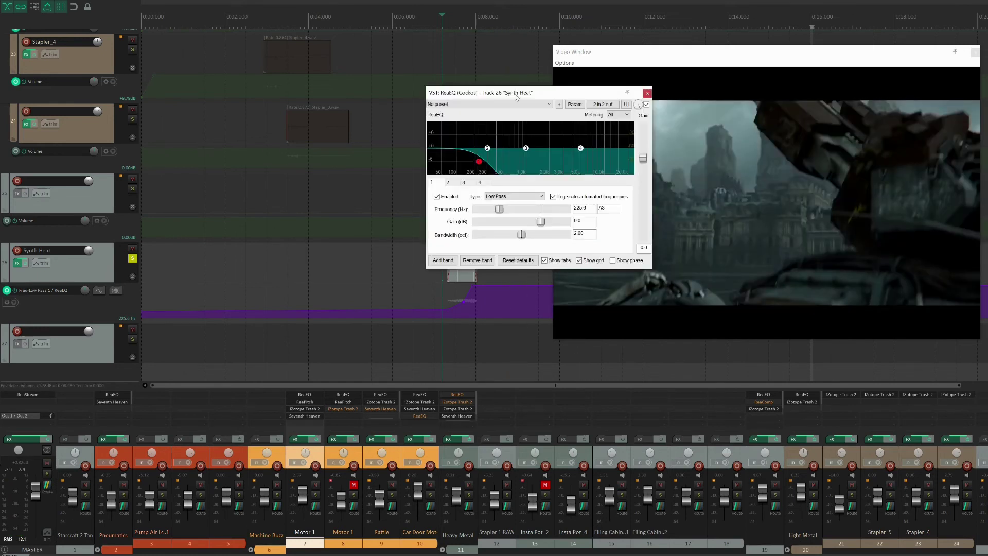
left_click_drag(516, 97, 294, 93)
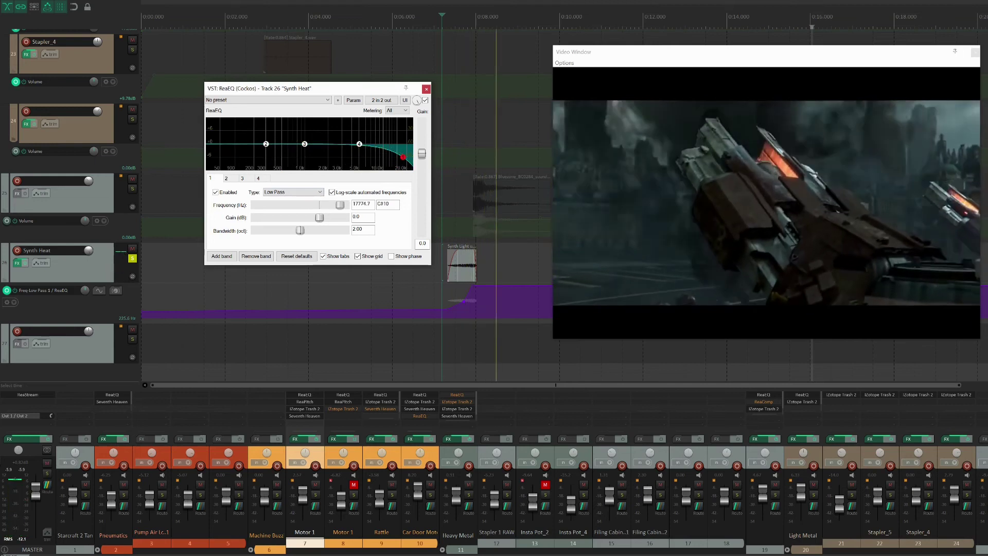
key("space")
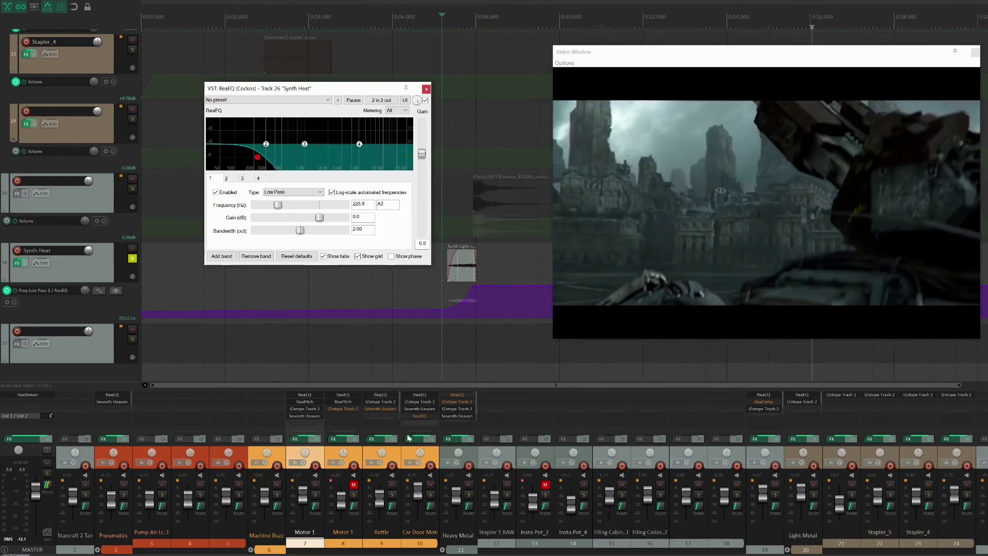
key("Escape")
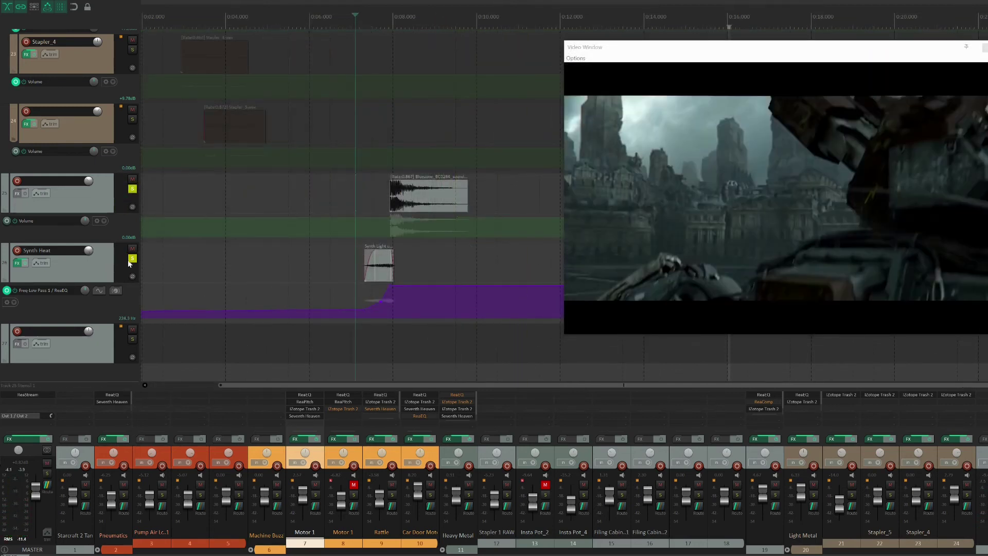
Step: Unsolo the Synth Heat track and play back the section to hear the mix
left_click(132, 259)
key("space")
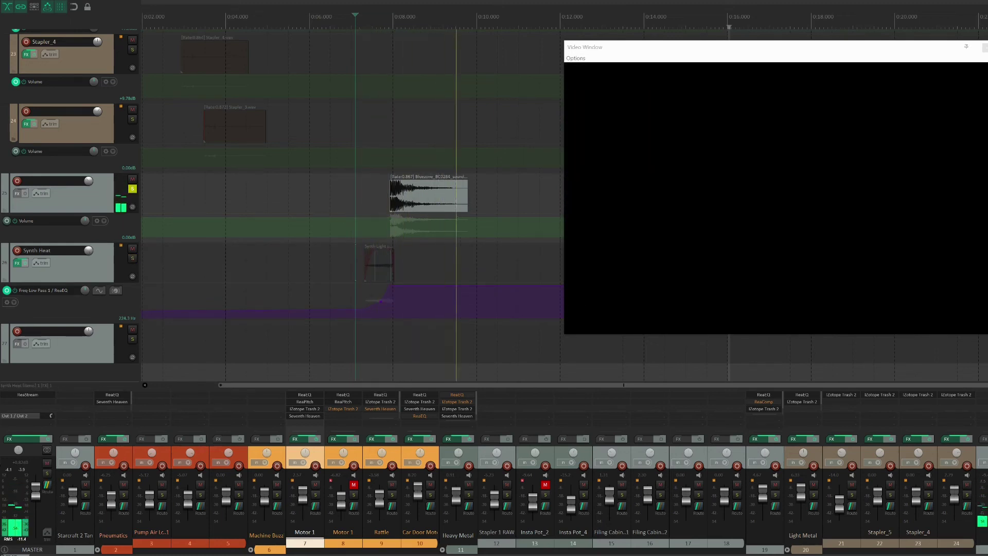
key("space")
key("space")
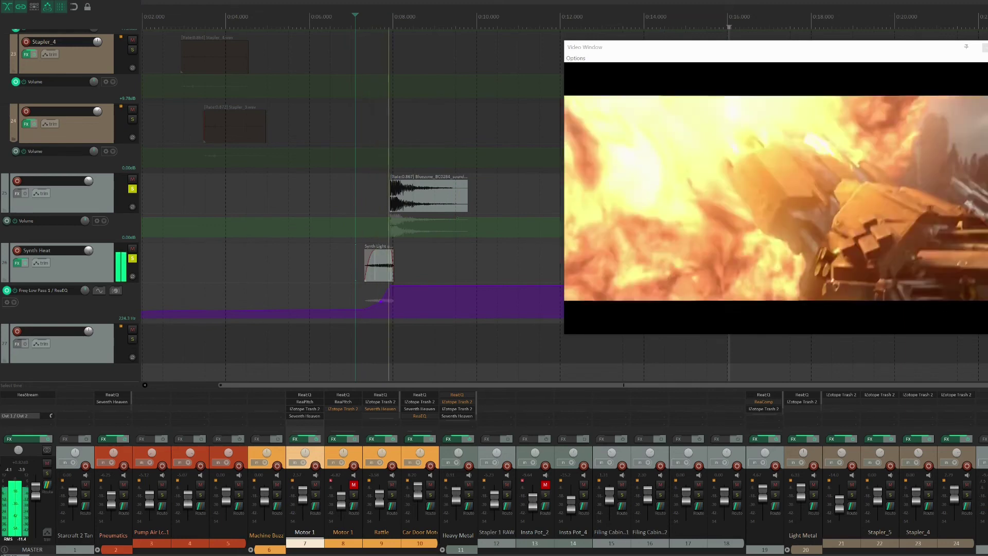
key("space")
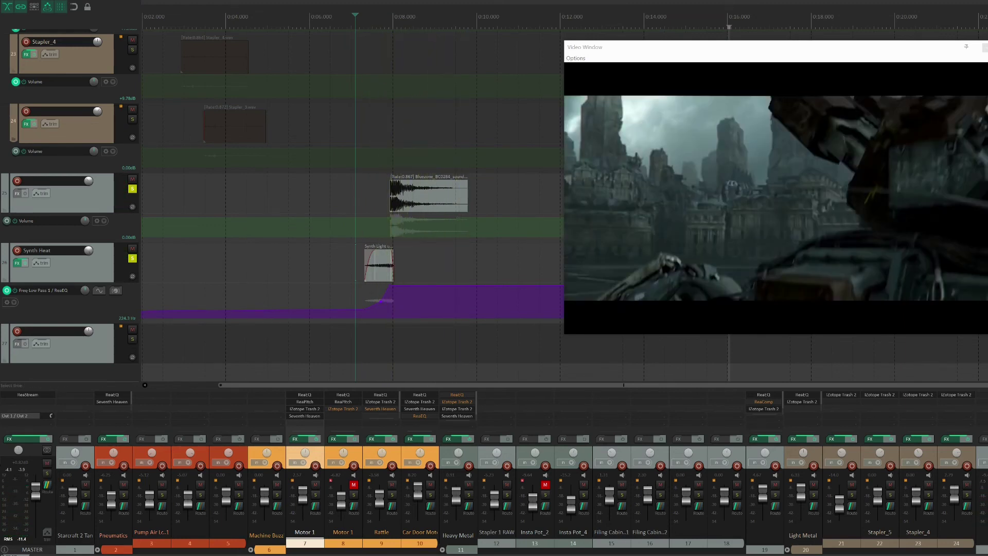
Step: Solo track 19 and play its two Filing Cabinet clips against the video
scroll(330, 206, "up", 10)
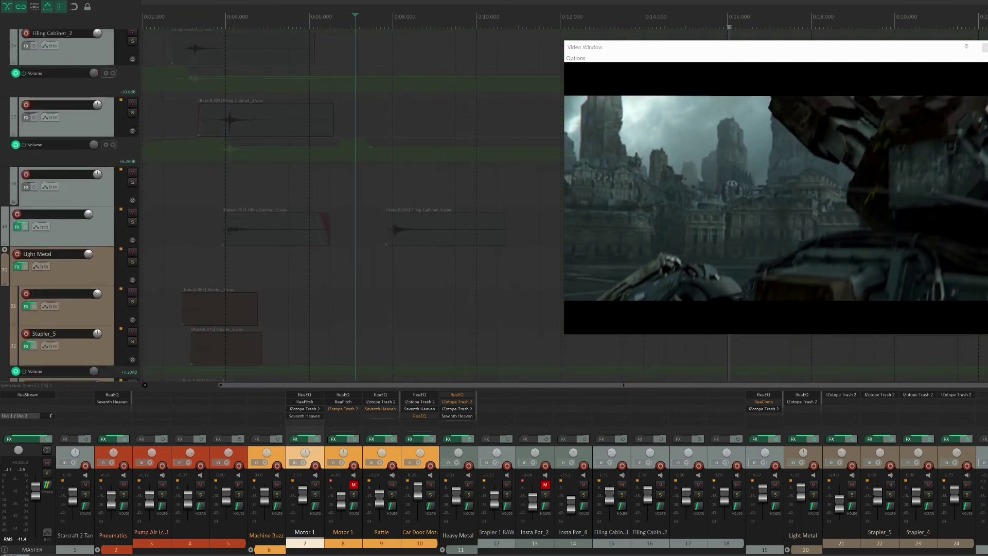
left_click(133, 222)
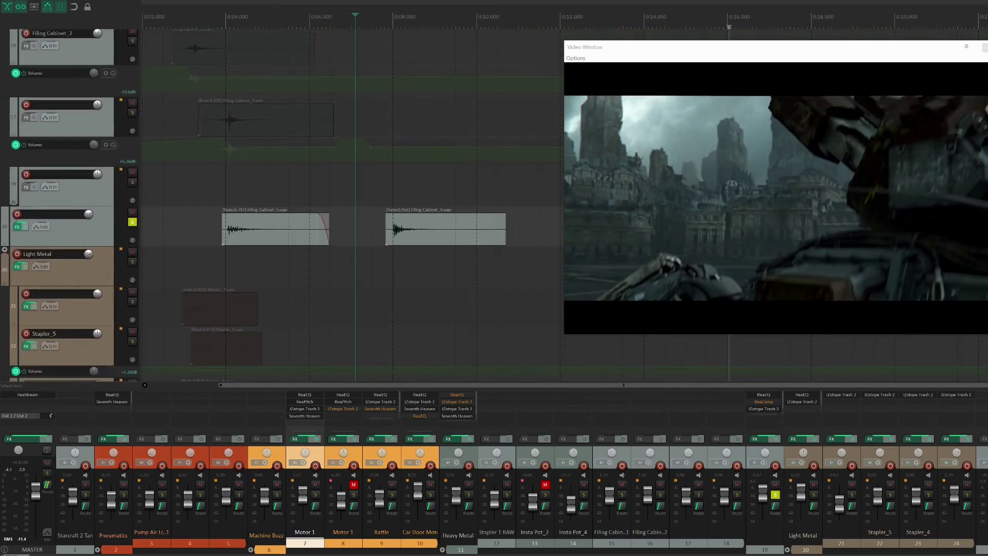
scroll(129, 219, "down", 2)
key("space")
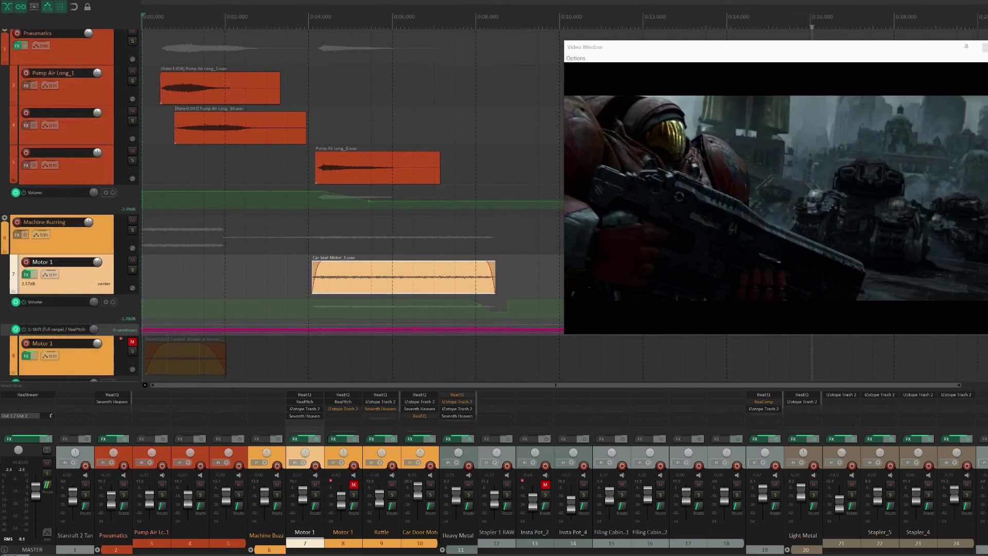
Step: Play the whole mix from 0:00, with the Pneumatics and Pump Air layers against the video
key("space")
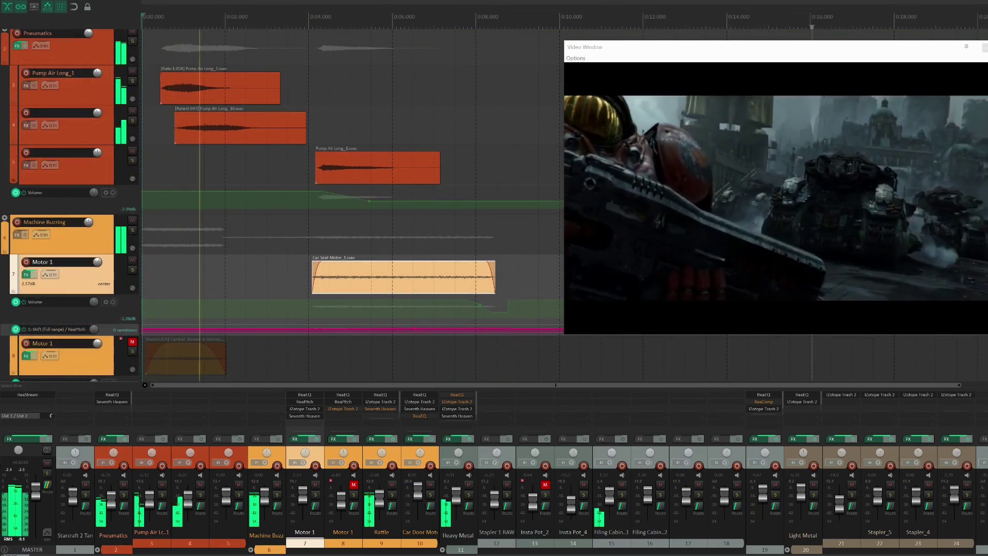